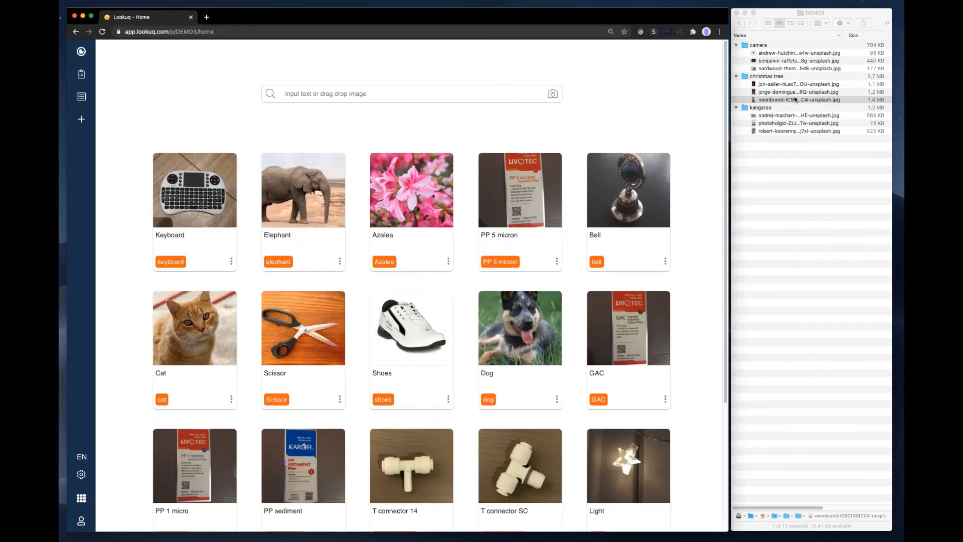
Step: Search the item database by image using the second photo in the camera folder
click(778, 63)
click(778, 62)
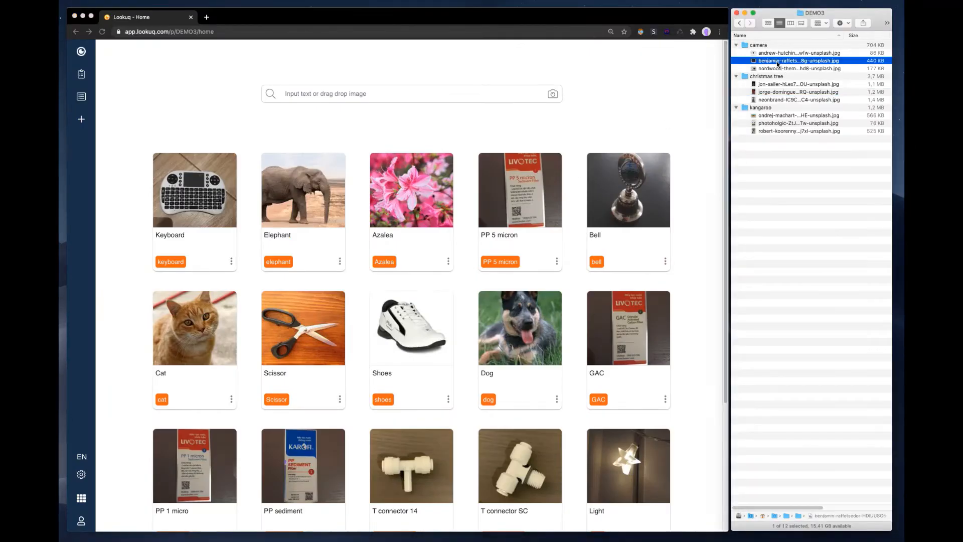
drag(778, 62, 478, 208)
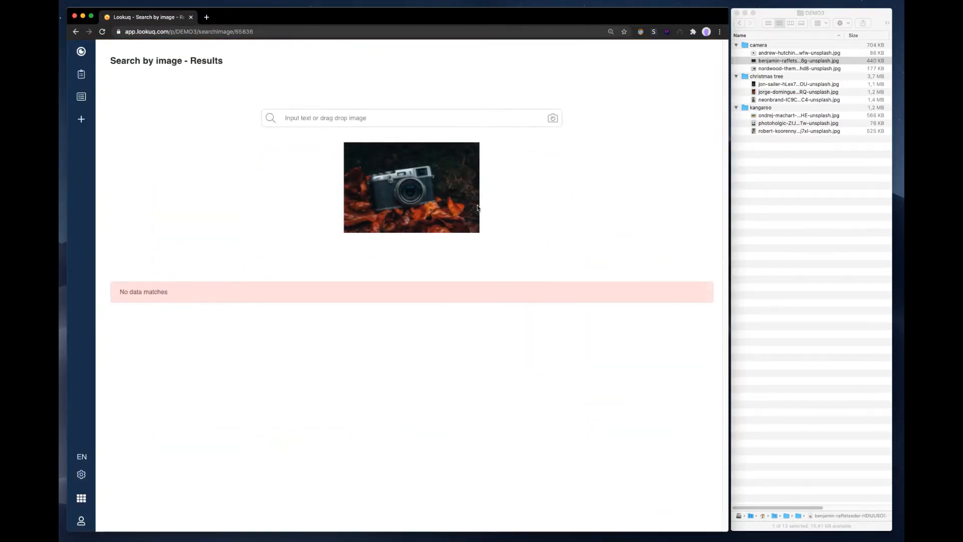
Step: Start a new item and fill in both its name and ID as "camera", copied from the camera folder's name
click(85, 123)
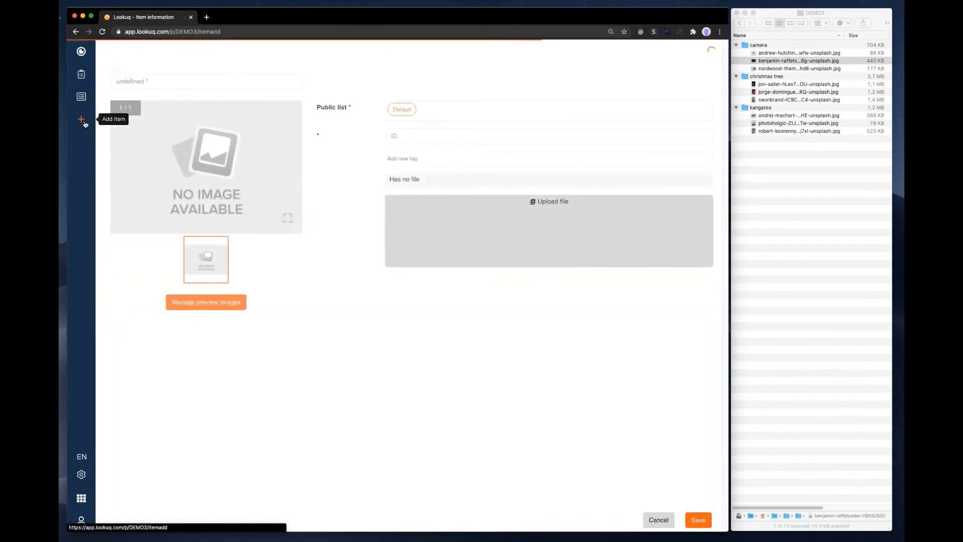
click(768, 47)
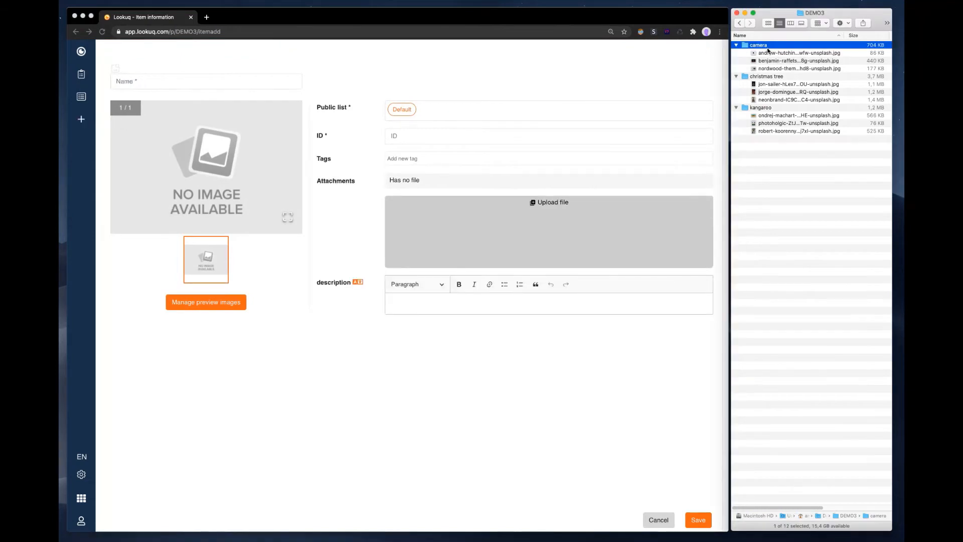
click(768, 46)
key(super+c)
key(Escape)
click(274, 81)
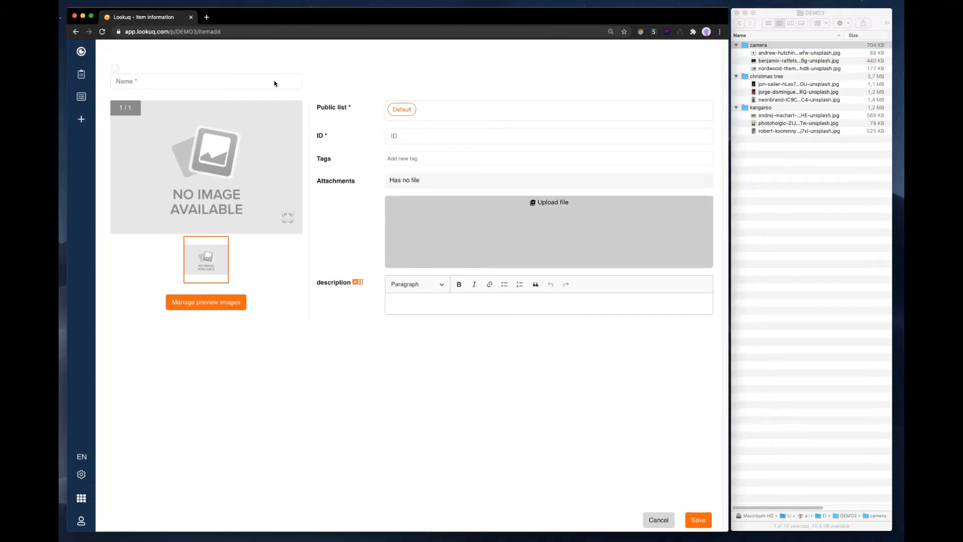
key(super+v)
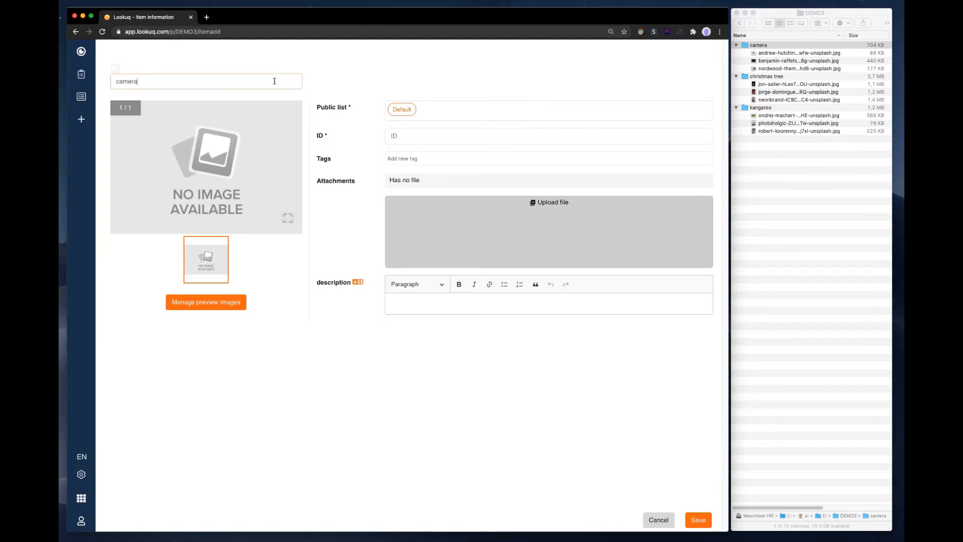
click(421, 136)
key(super+v)
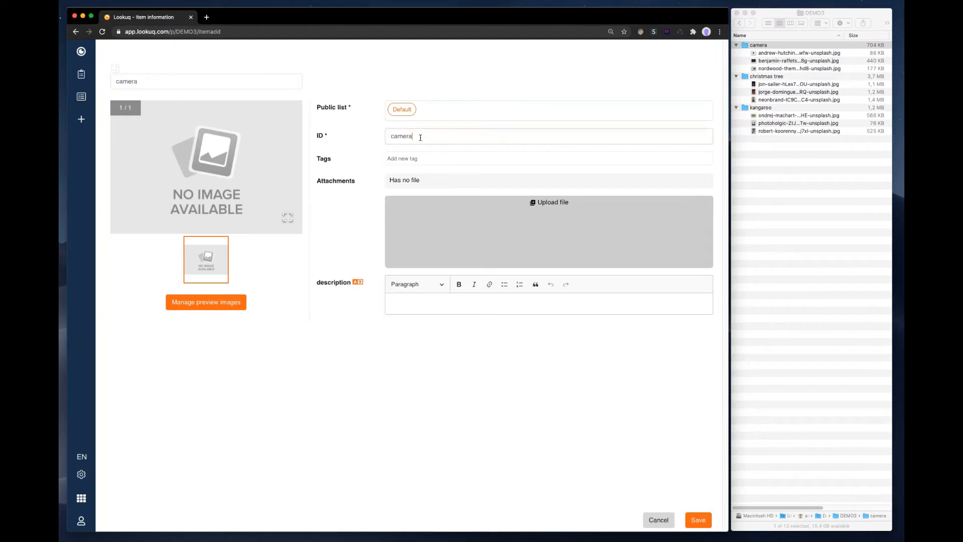
Step: Create the camera item and upload all three photos from the camera folder as its preview images
click(221, 305)
click(444, 310)
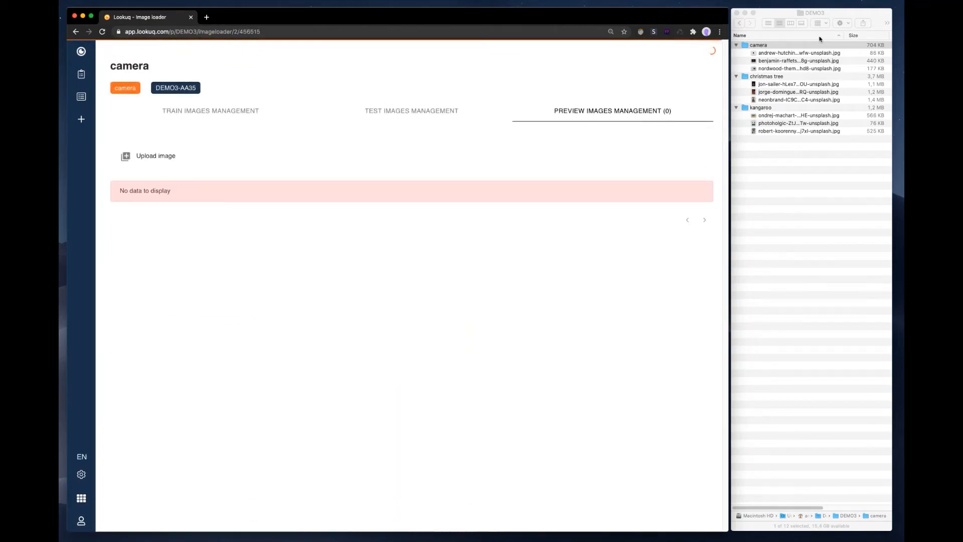
click(785, 54)
click(785, 53)
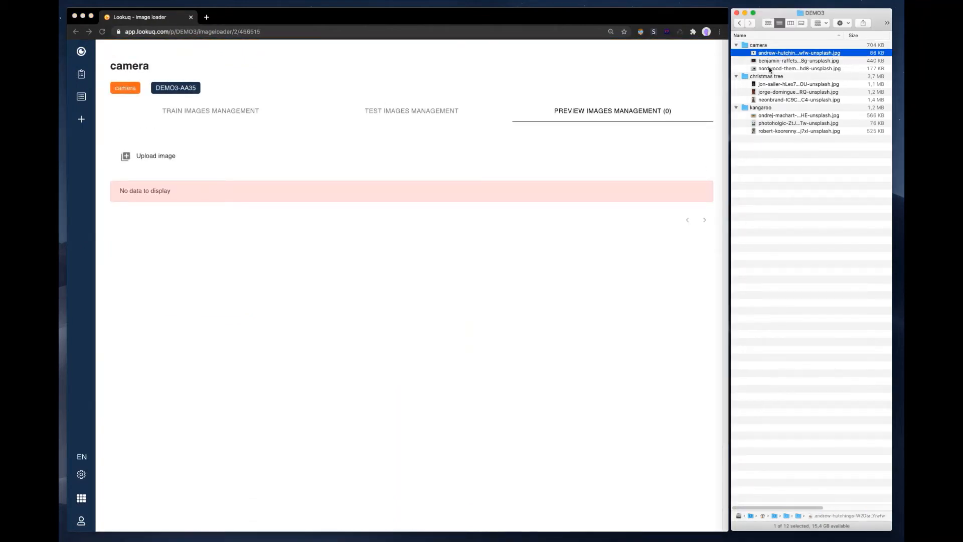
shift+click(770, 71)
drag(770, 70, 446, 261)
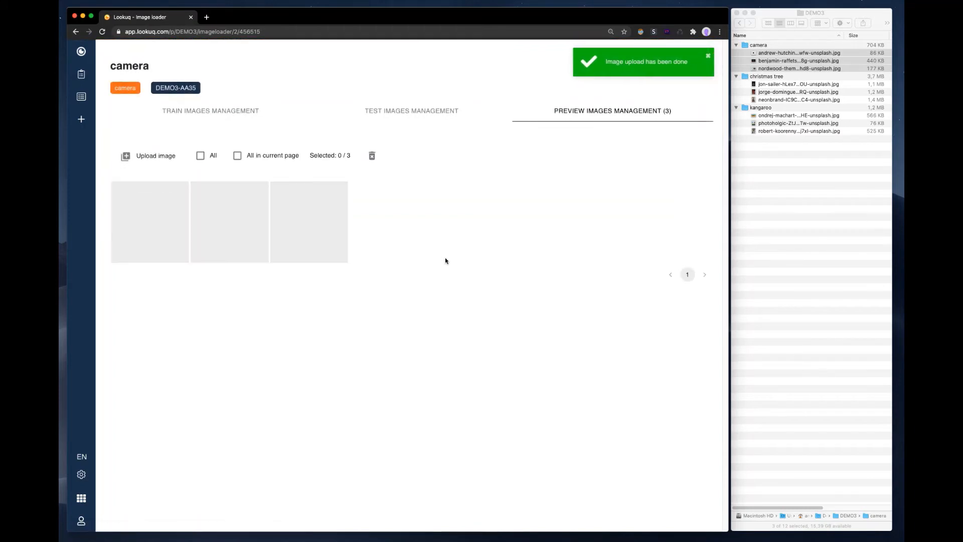
Step: Check the camera item's train and test image sets, ending on its preview images
click(213, 111)
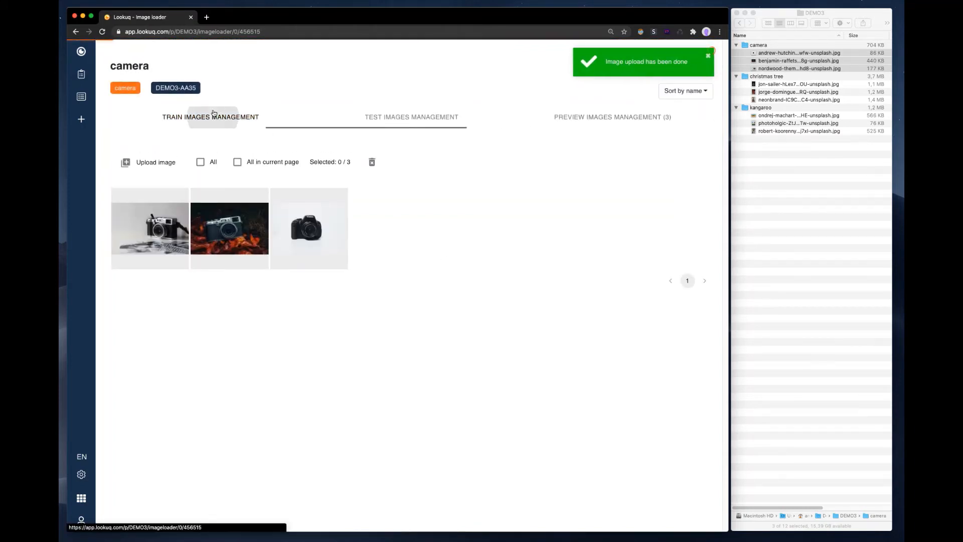
click(421, 117)
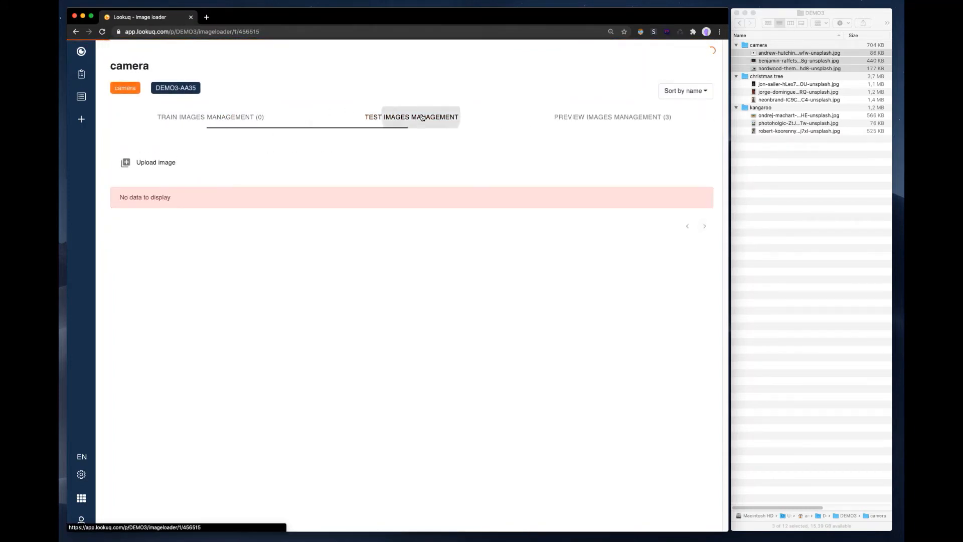
click(604, 119)
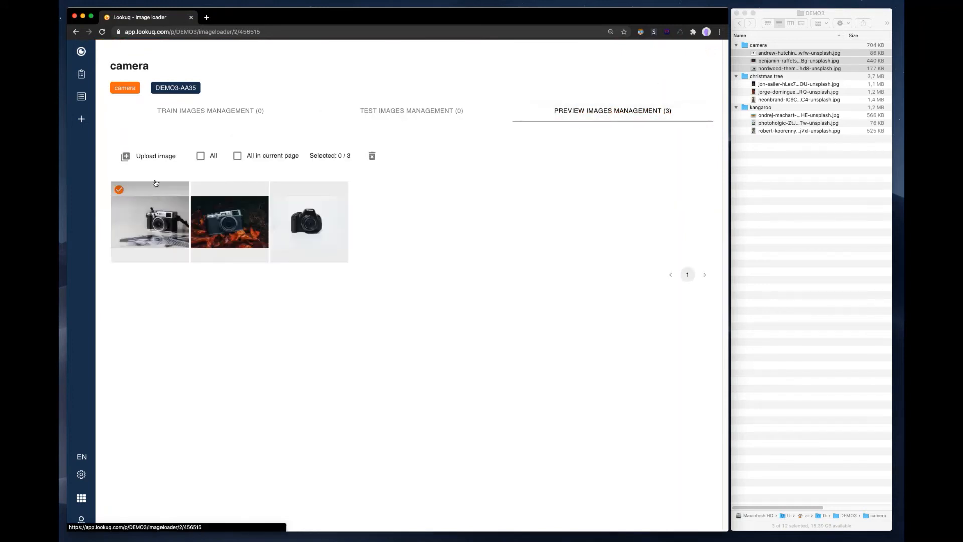
Step: Return to the home page and repeat the image search with the camera folder's second photo
click(85, 57)
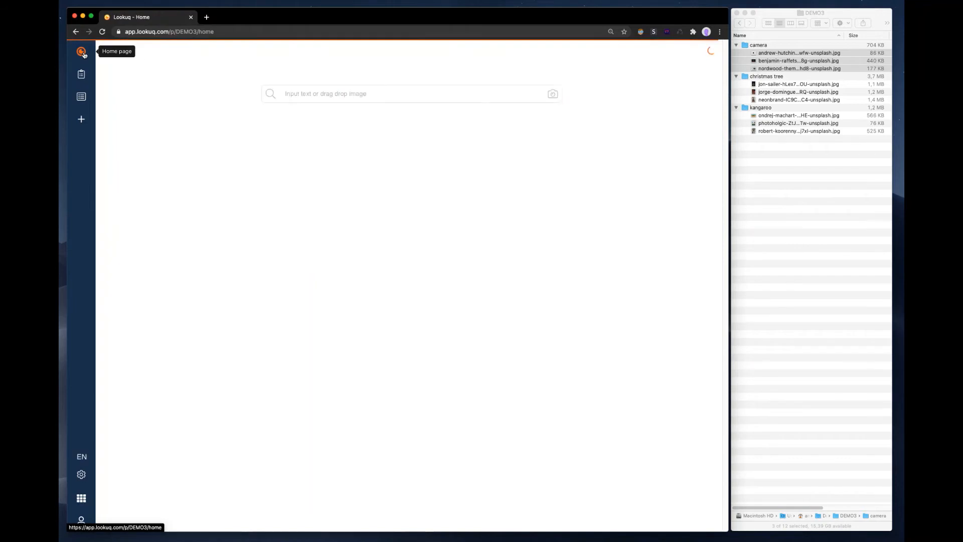
click(780, 191)
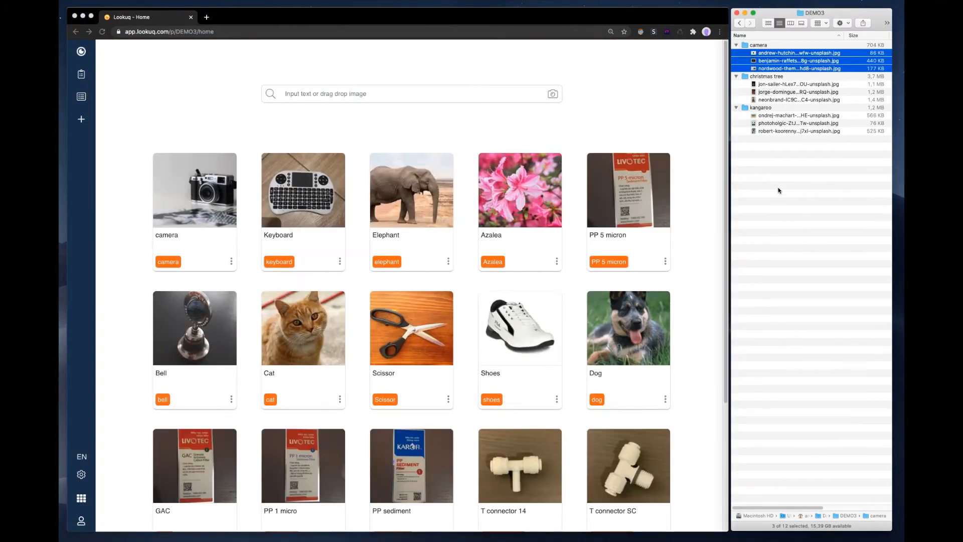
click(780, 191)
drag(774, 63, 466, 298)
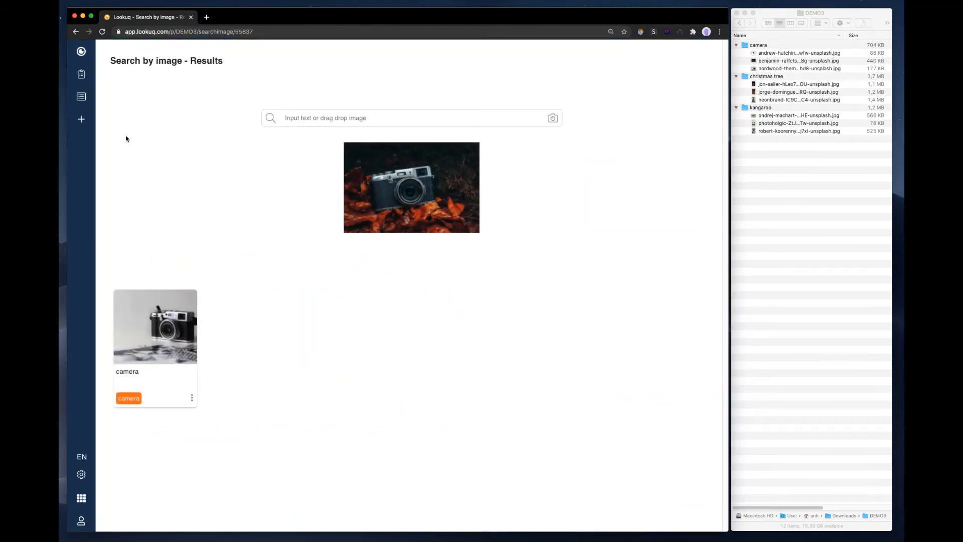
Step: Start a new item and fill in both its name and ID as "christmas tree", copied from the matching folder's name
click(81, 119)
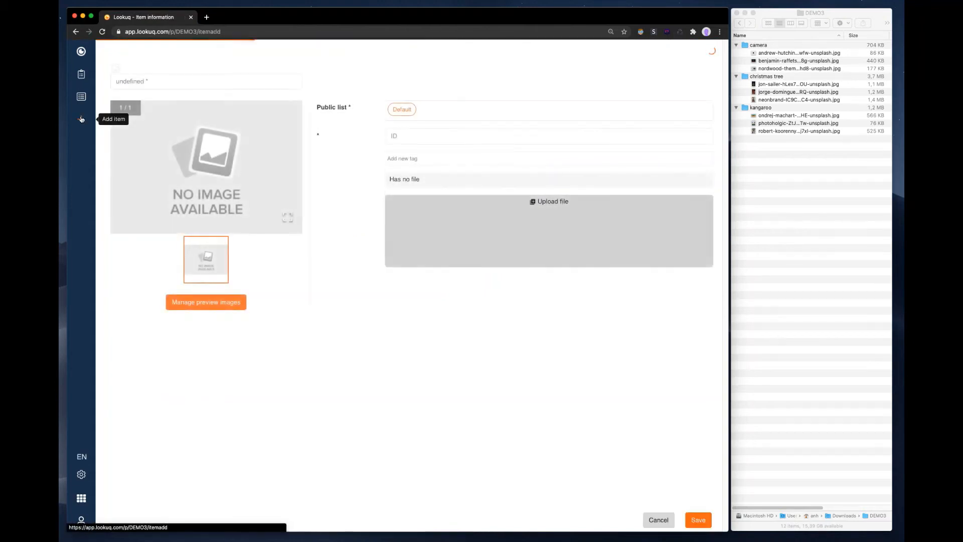
click(798, 76)
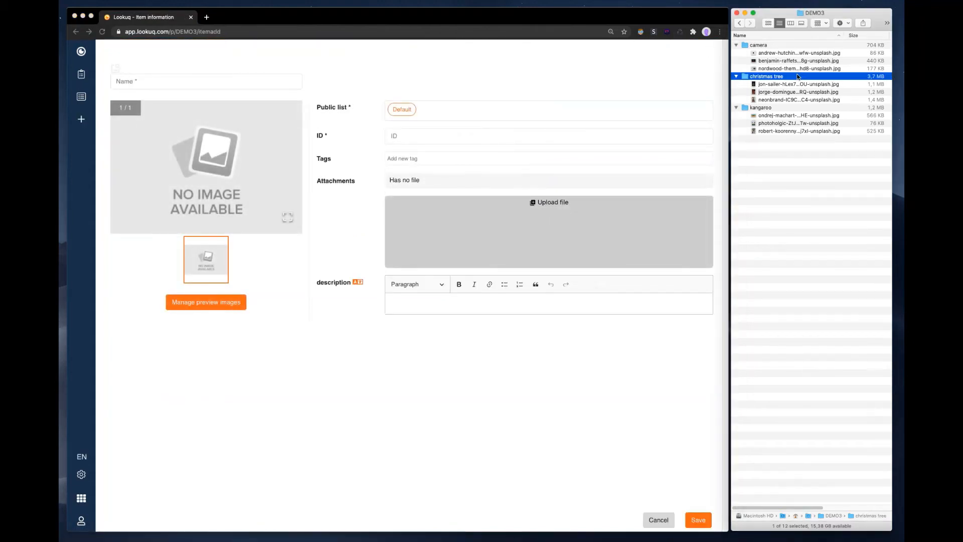
key(Return)
key(super+c)
key(Escape)
click(193, 76)
key(super+v)
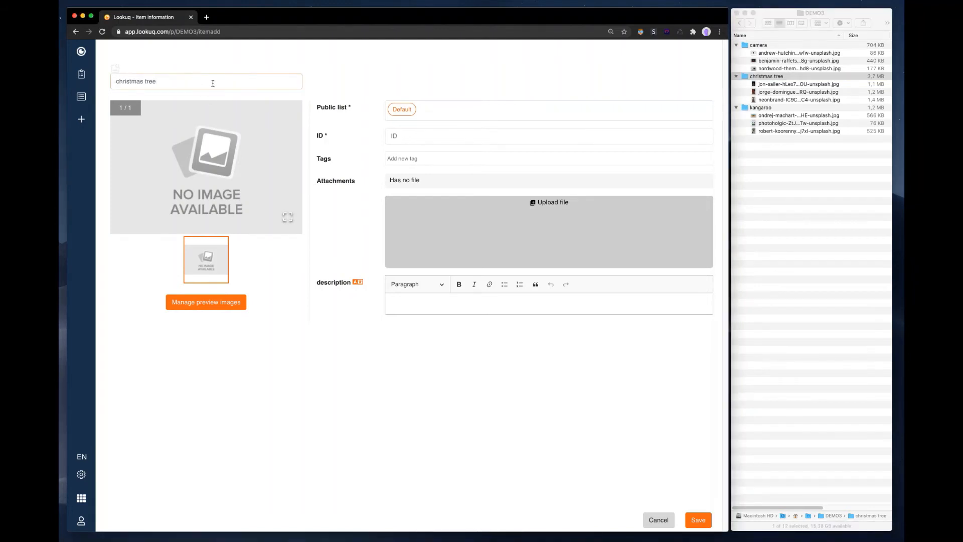
click(425, 136)
key(super+v)
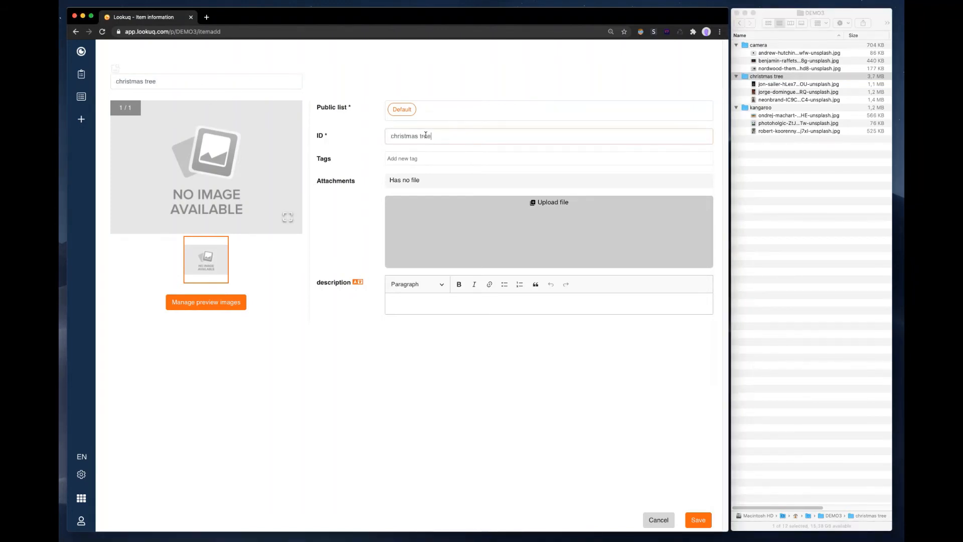
Step: Create the christmas tree item and upload all three photos from the christmas tree folder as its preview images
click(216, 305)
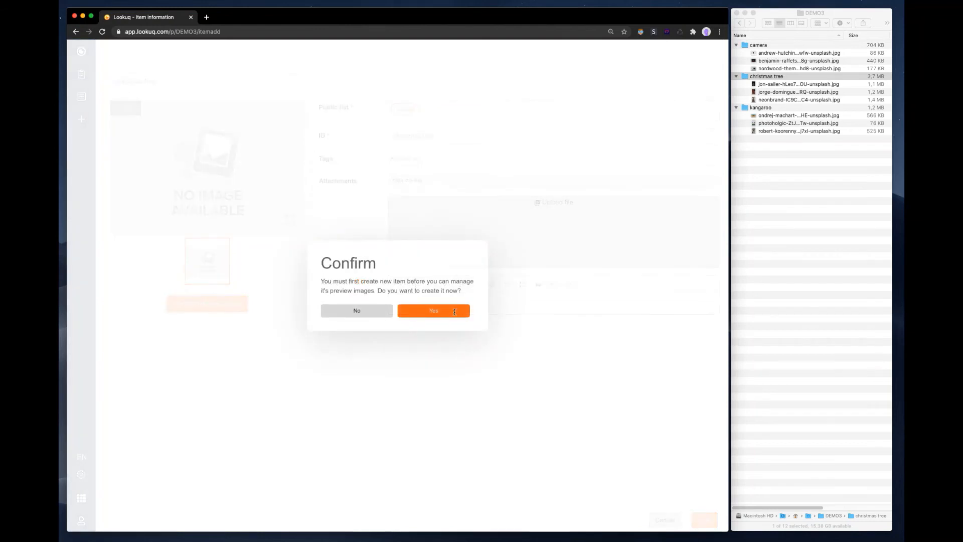
click(455, 311)
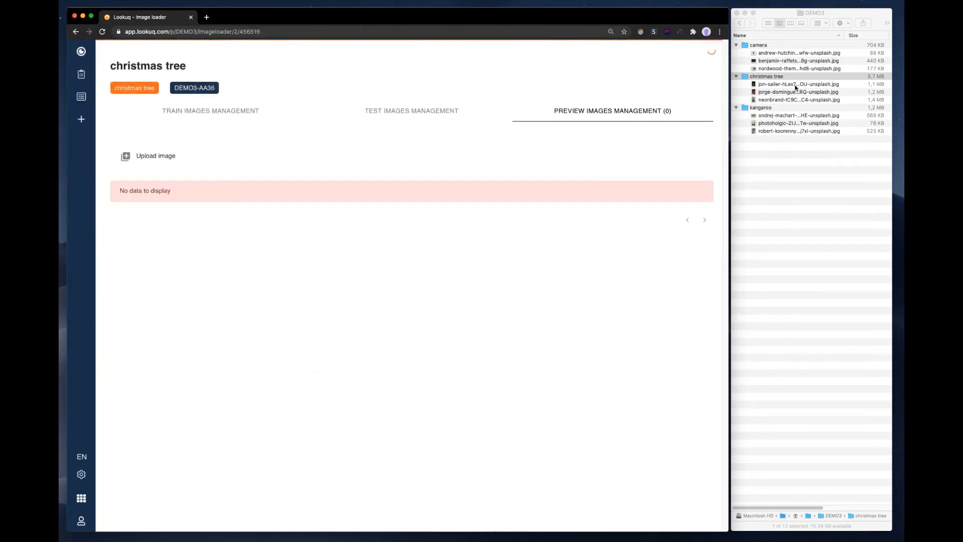
click(794, 88)
click(791, 84)
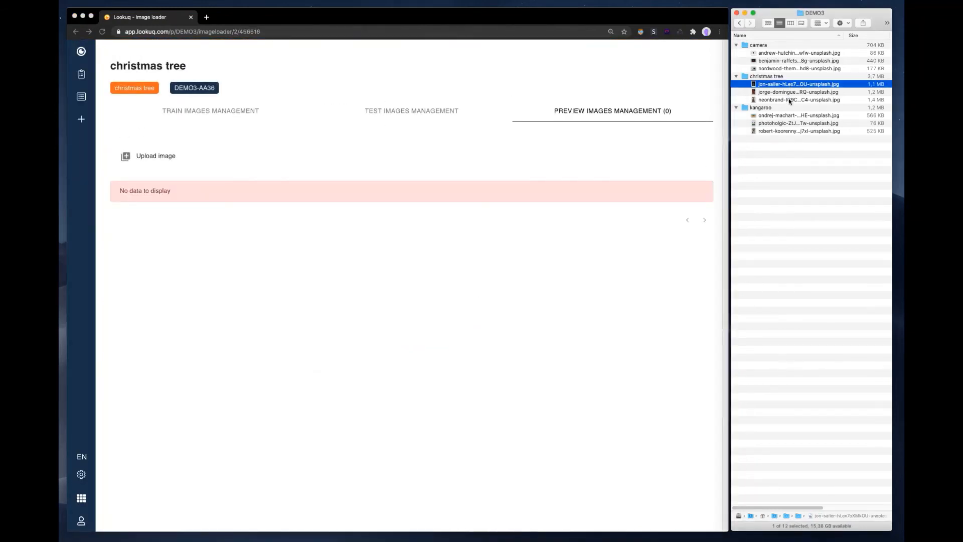
shift+click(789, 101)
drag(789, 101, 561, 217)
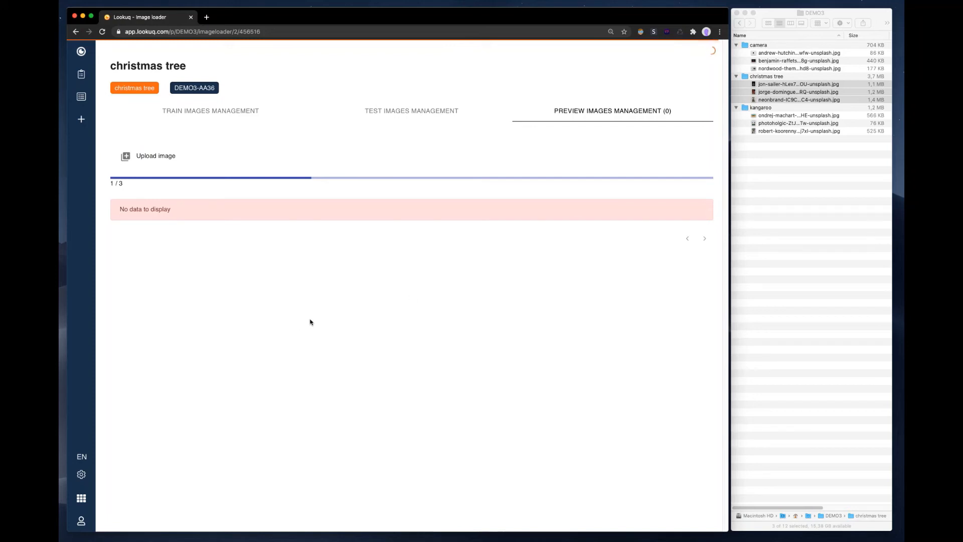
Step: Return to the home page and search by image using the third photo in the christmas tree folder
click(813, 219)
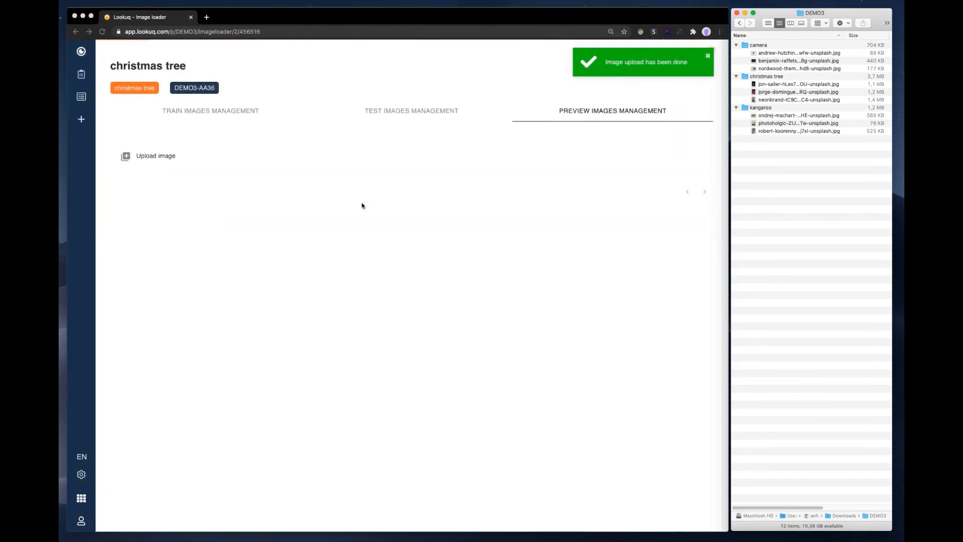
click(84, 52)
click(82, 51)
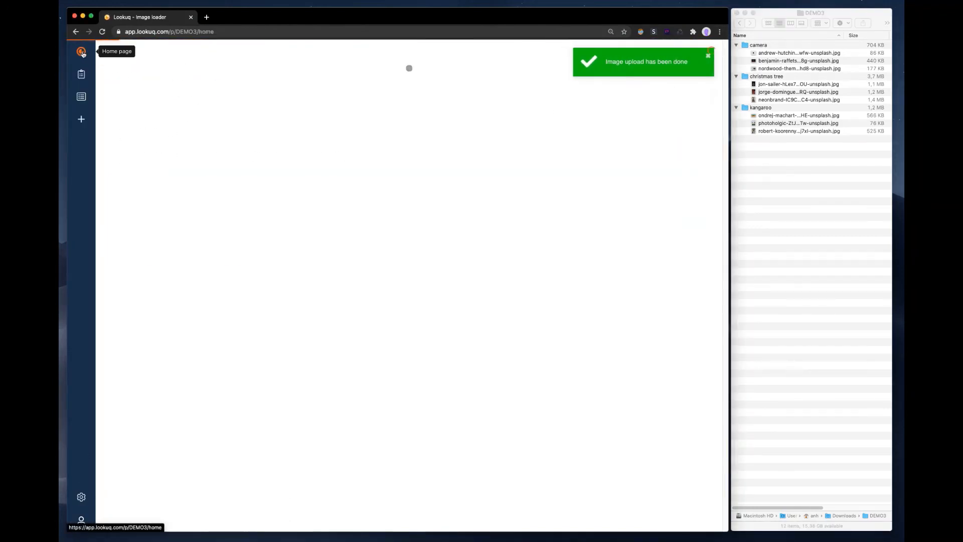
click(821, 206)
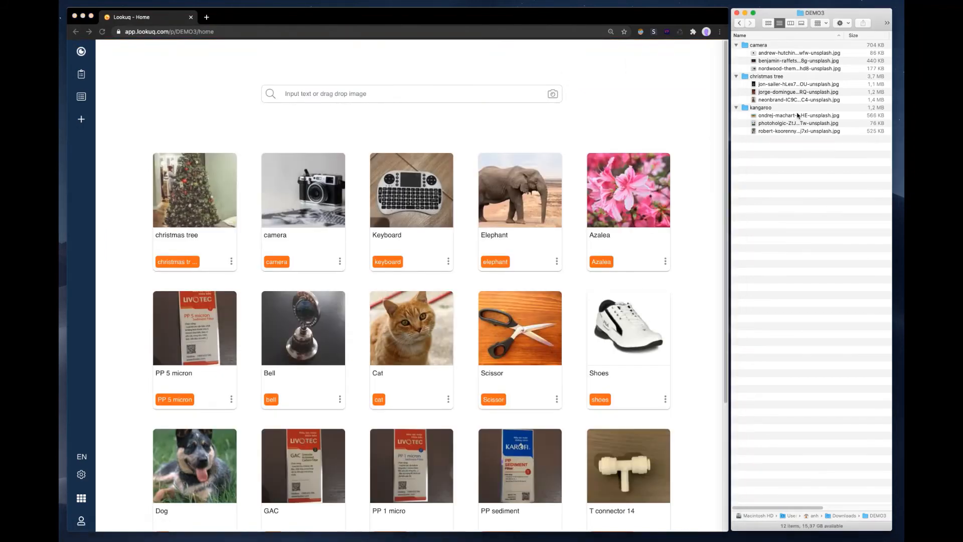
drag(786, 100, 417, 291)
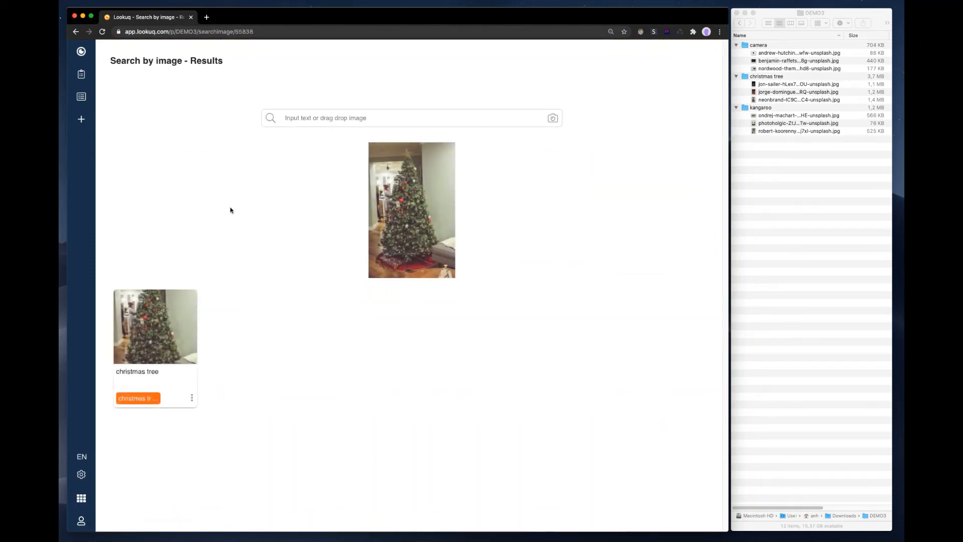
Step: Start a new item and fill in both its name and ID as "kangaroo"
click(82, 121)
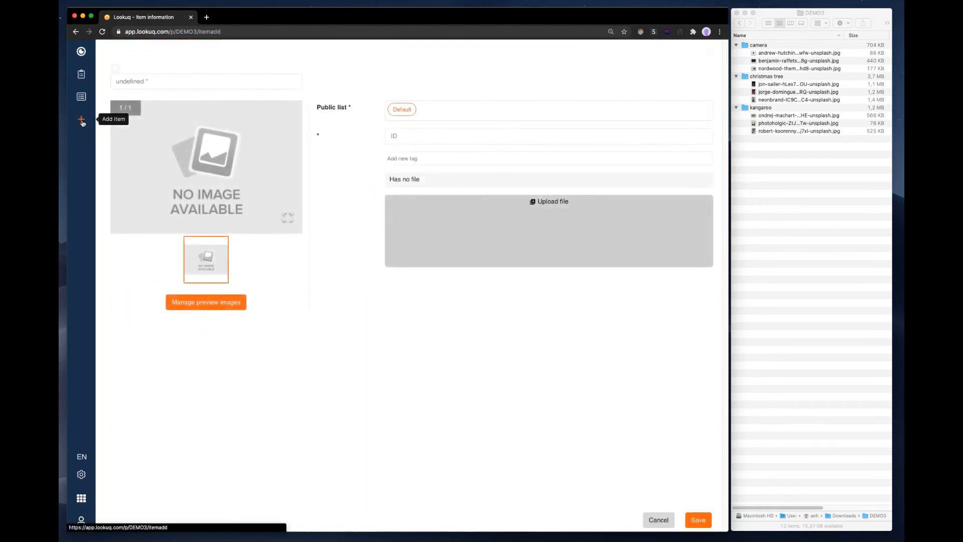
click(762, 108)
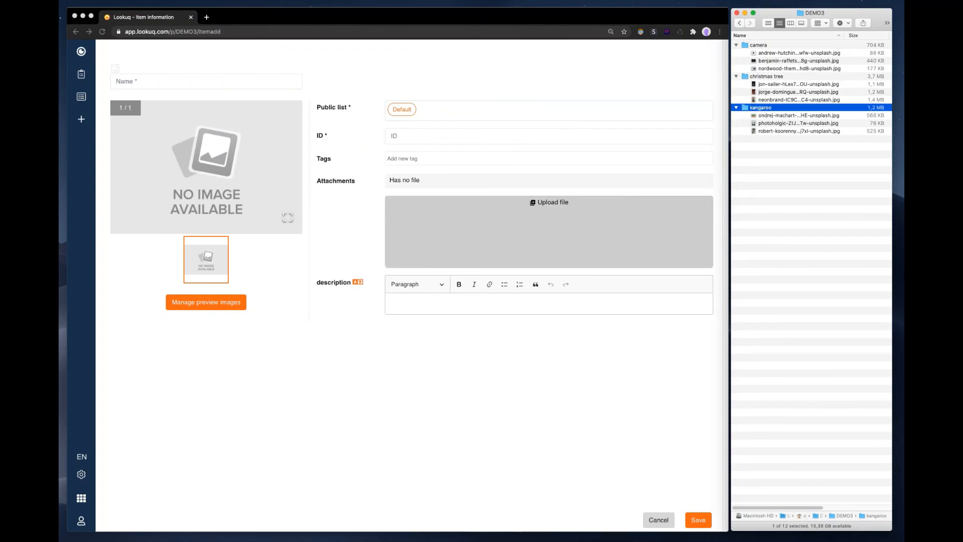
click(271, 90)
click(265, 82)
text(kangaroo)
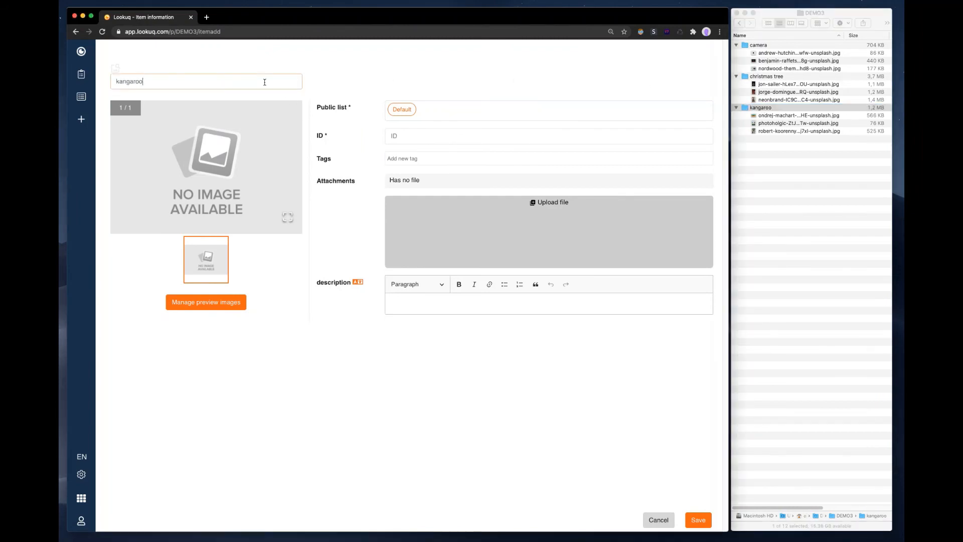
click(409, 130)
text(kangaroo)
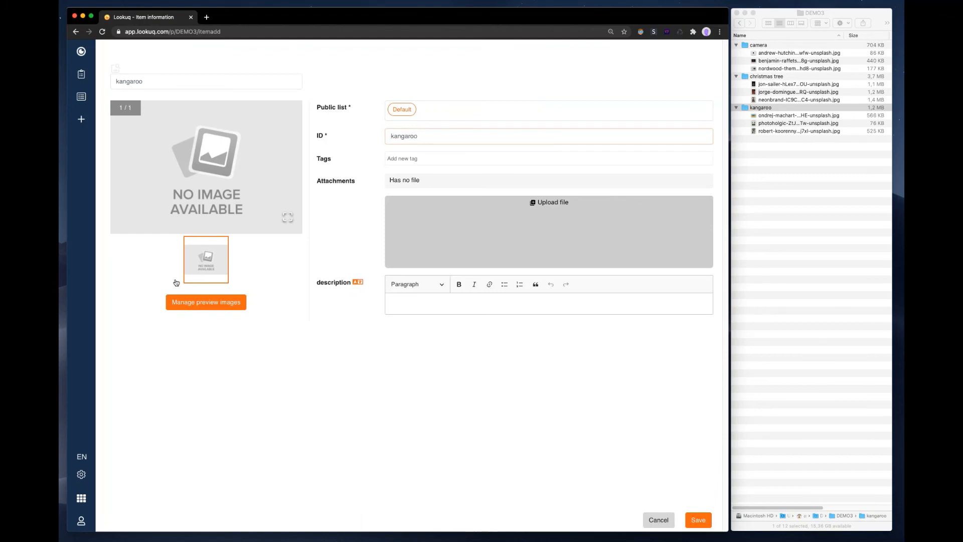
Step: Create the kangaroo item and upload the first two photos from the kangaroo folder as its preview images
click(190, 300)
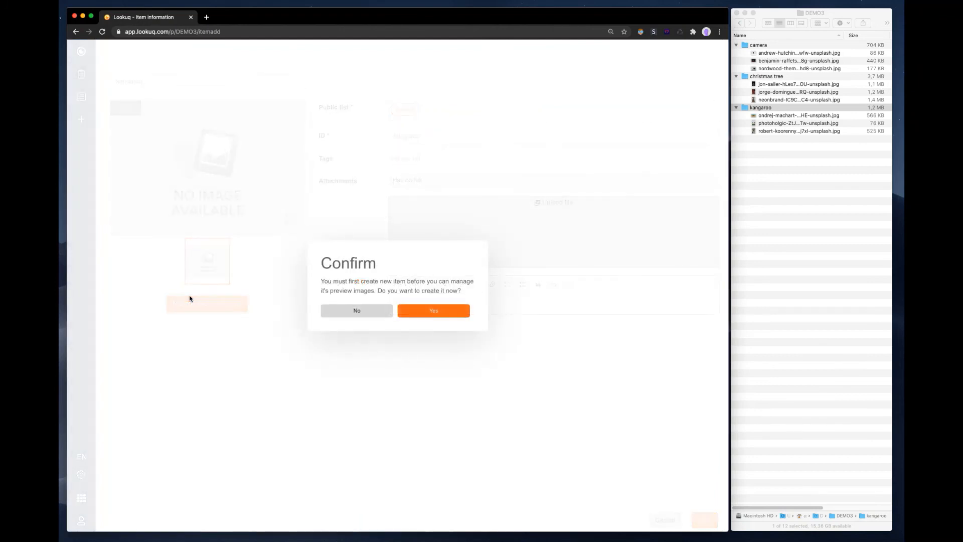
click(441, 311)
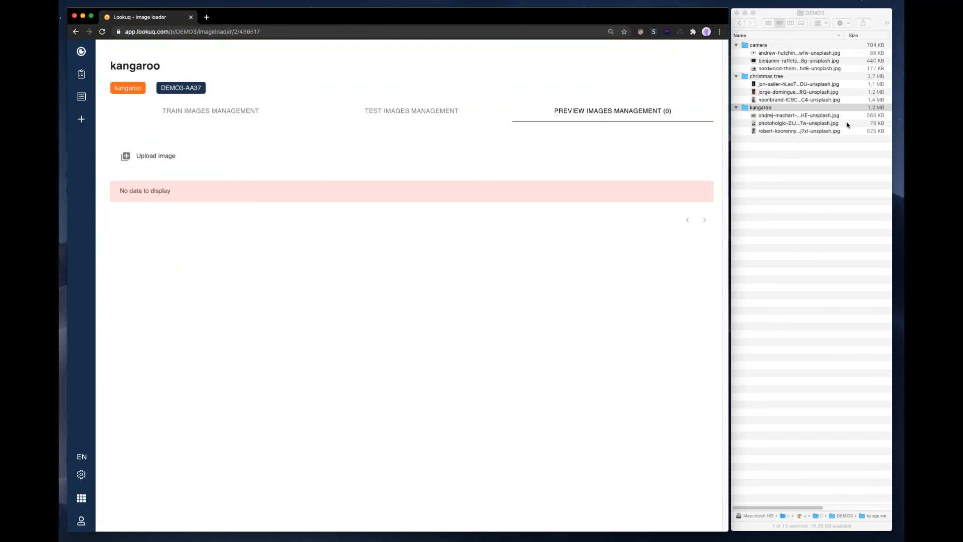
click(796, 148)
click(768, 116)
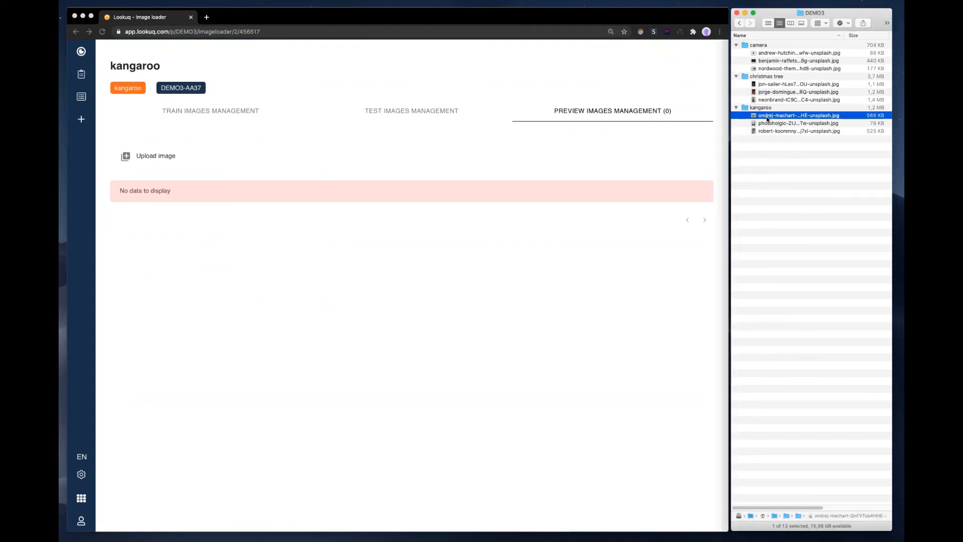
shift+click(771, 124)
drag(771, 124, 457, 245)
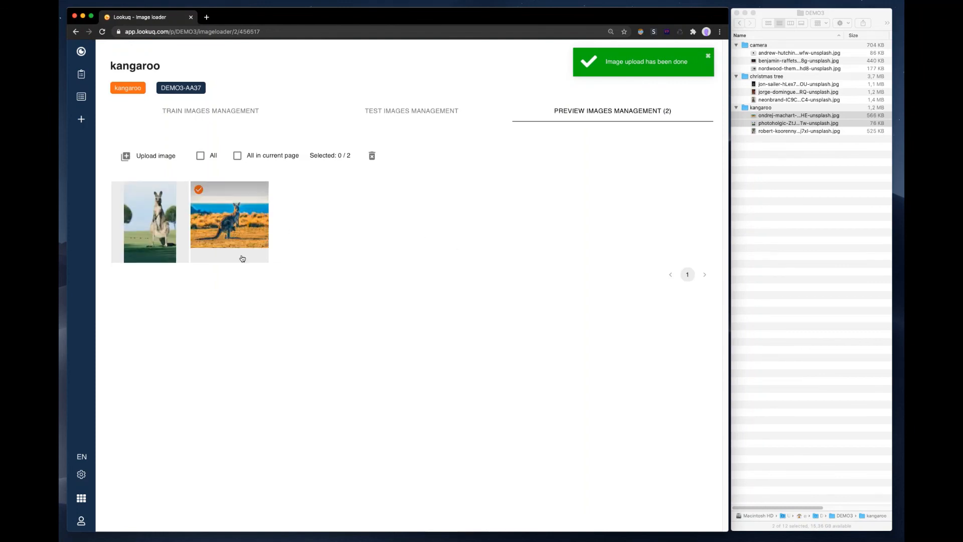
Step: Search by image from the home page using the third kangaroo folder photo, and view the kangaroo item's second preview image
click(80, 52)
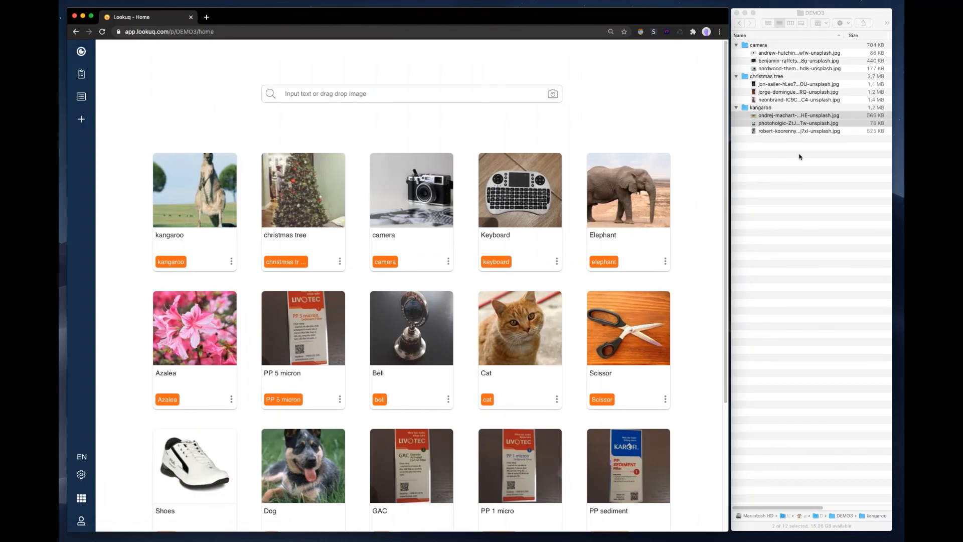
click(798, 157)
click(779, 132)
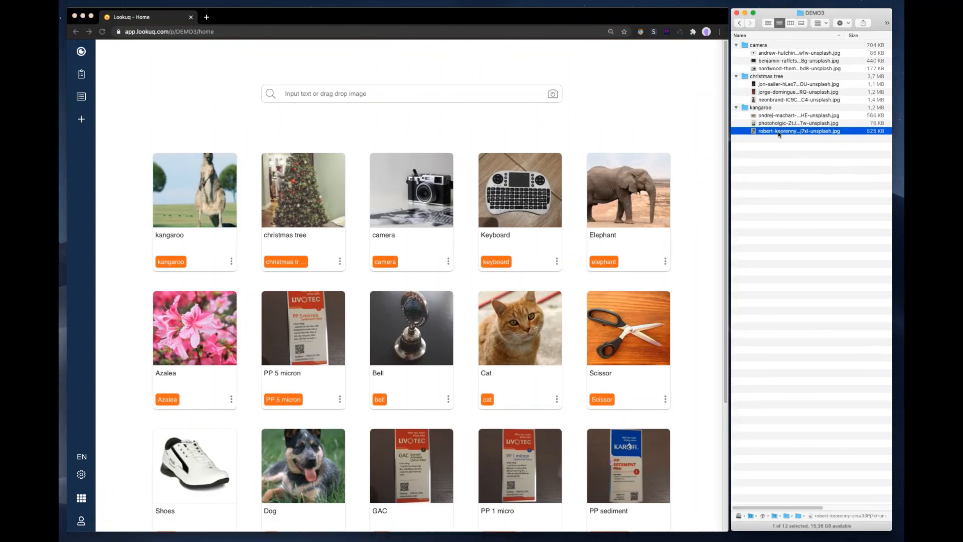
drag(779, 132, 459, 259)
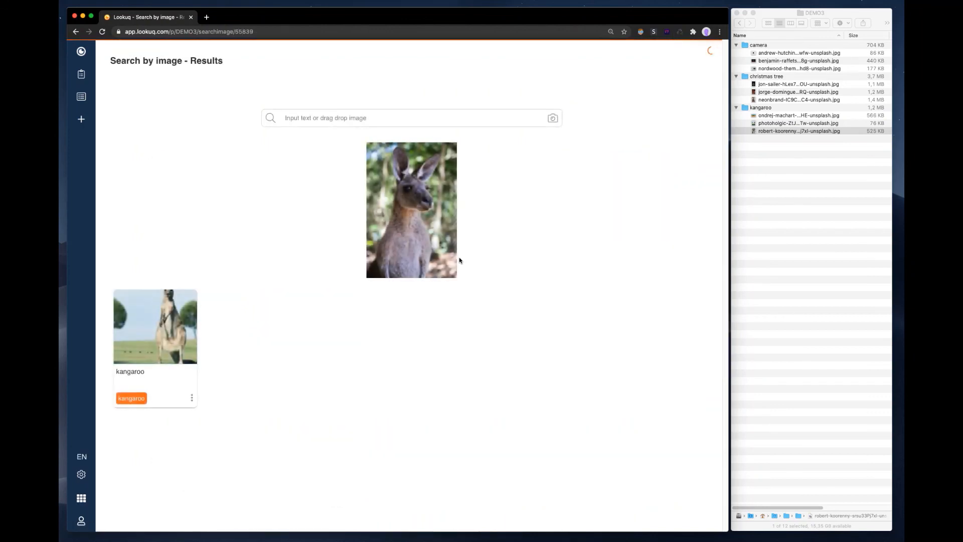
click(154, 338)
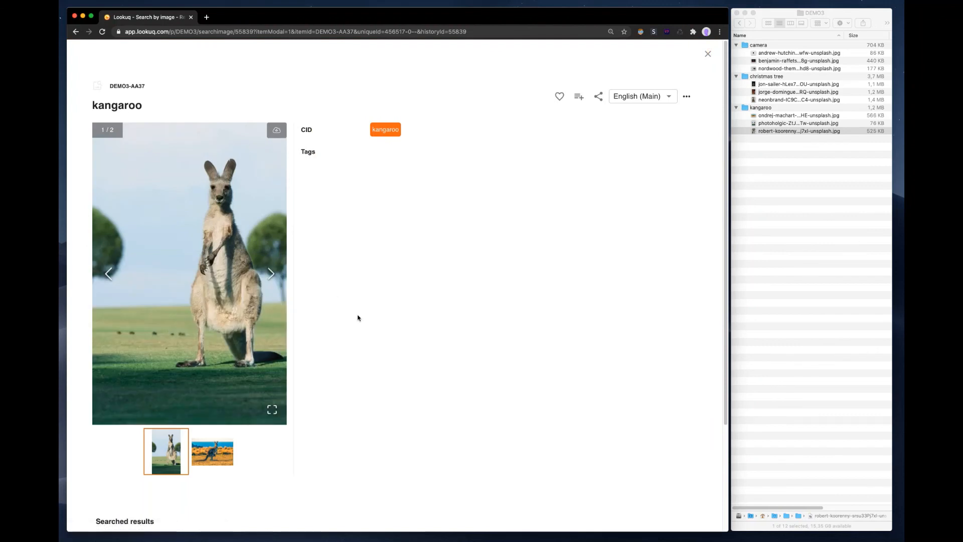
click(271, 275)
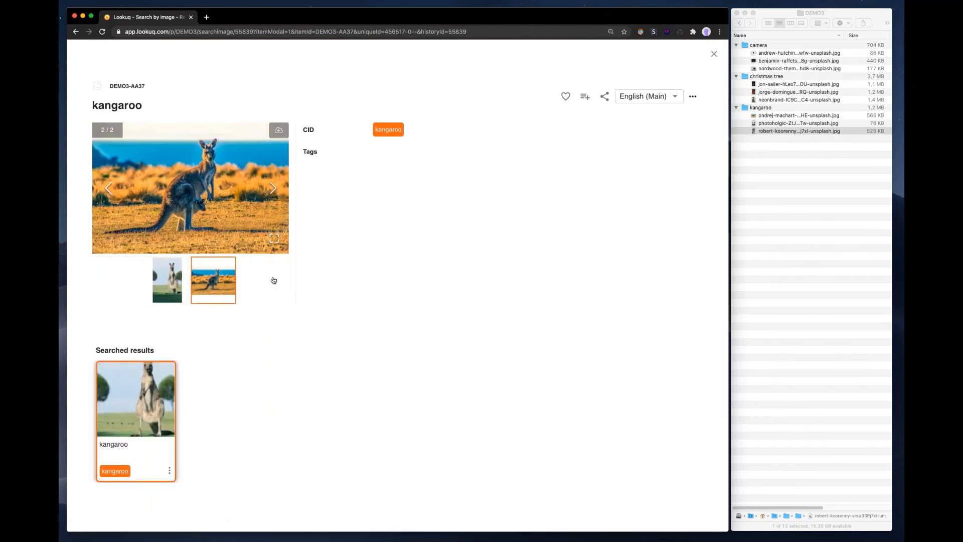